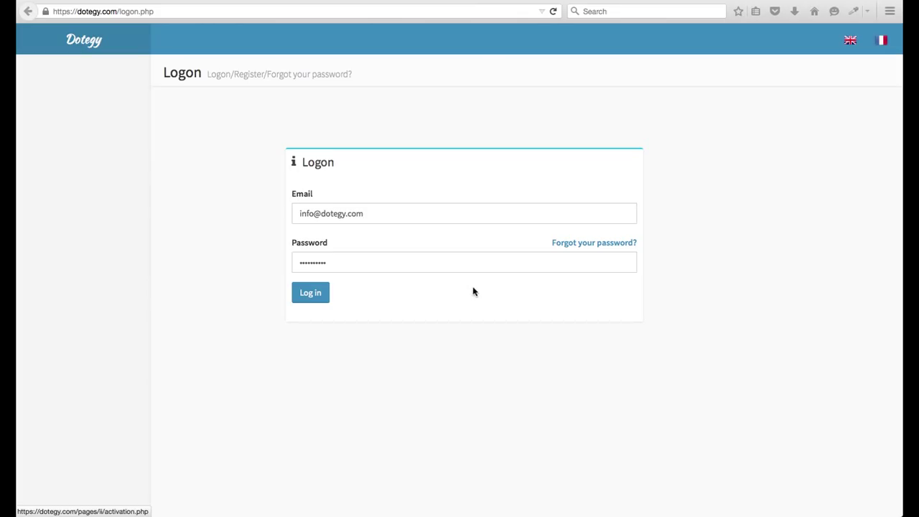
# Log in with the prefilled credentials and open the Internet Intelligence service management page
pyautogui.click(312, 298)
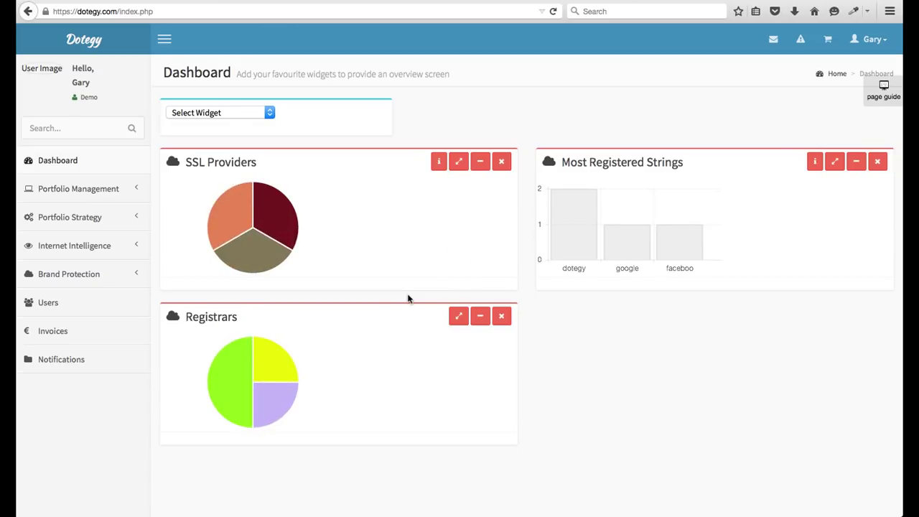
pyautogui.moveTo(263, 351)
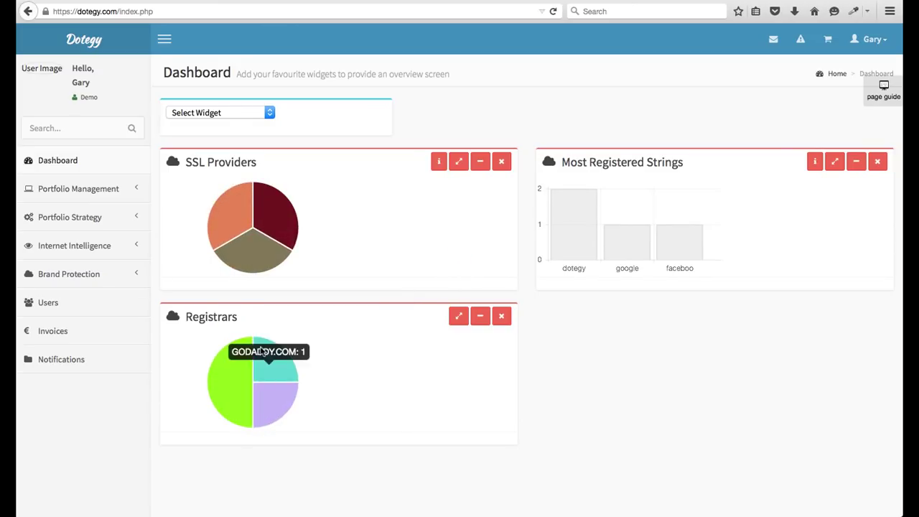
pyautogui.click(117, 254)
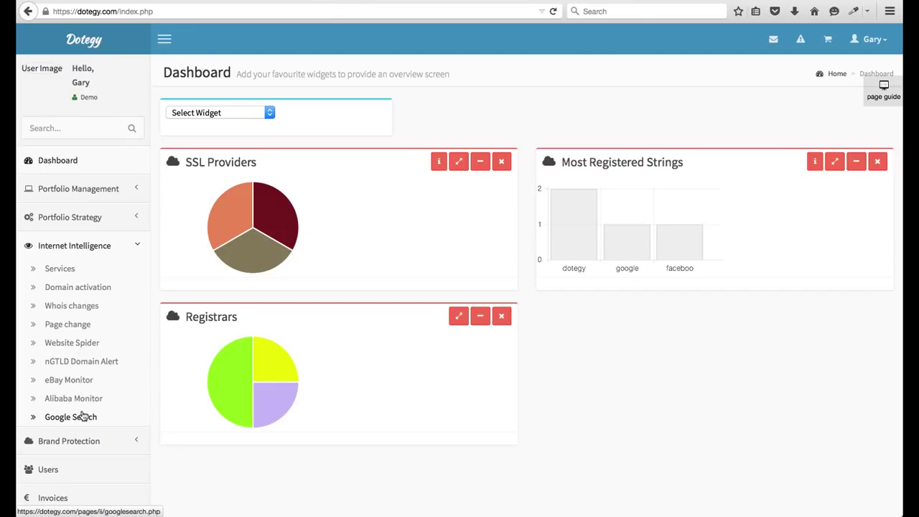
pyautogui.click(66, 271)
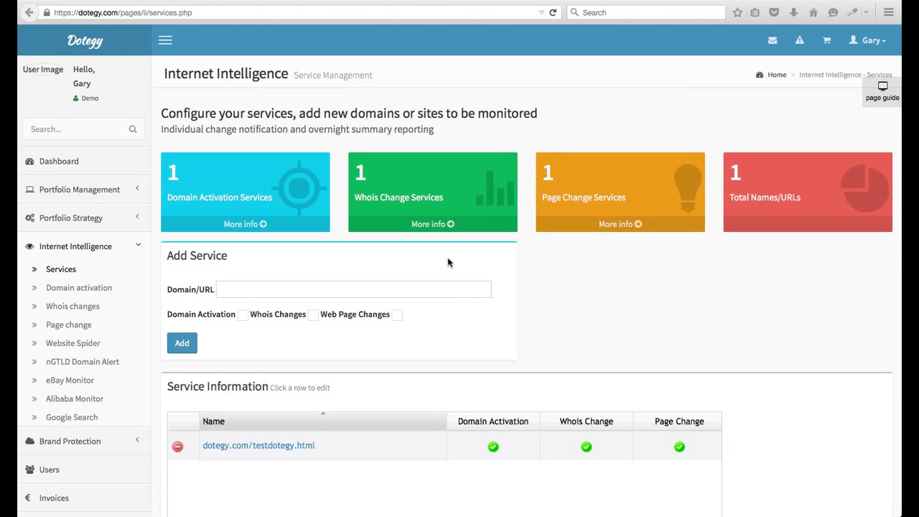
# Load the monitored entry dotegy.com/testdotegy.html into the service detail form and review its monitoring and notification options
pyautogui.scroll(-5, 459, 281)
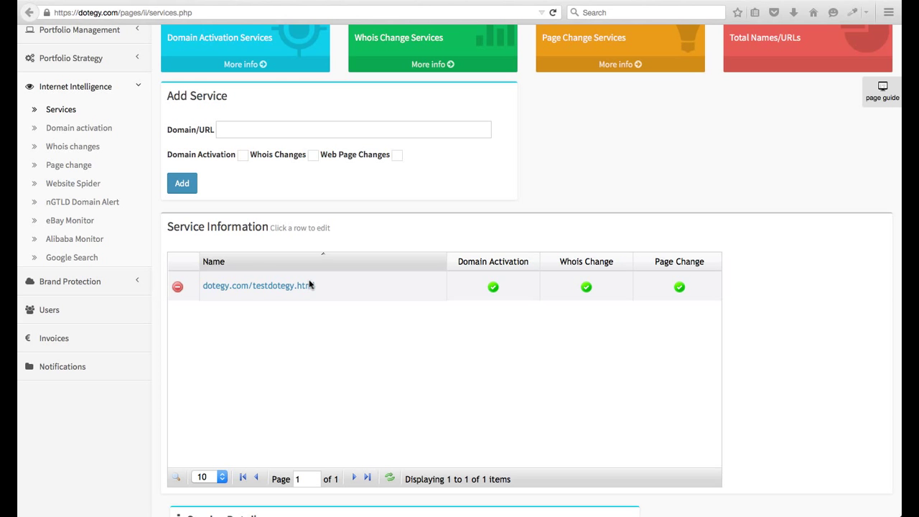
pyautogui.scroll(-4, 309, 284)
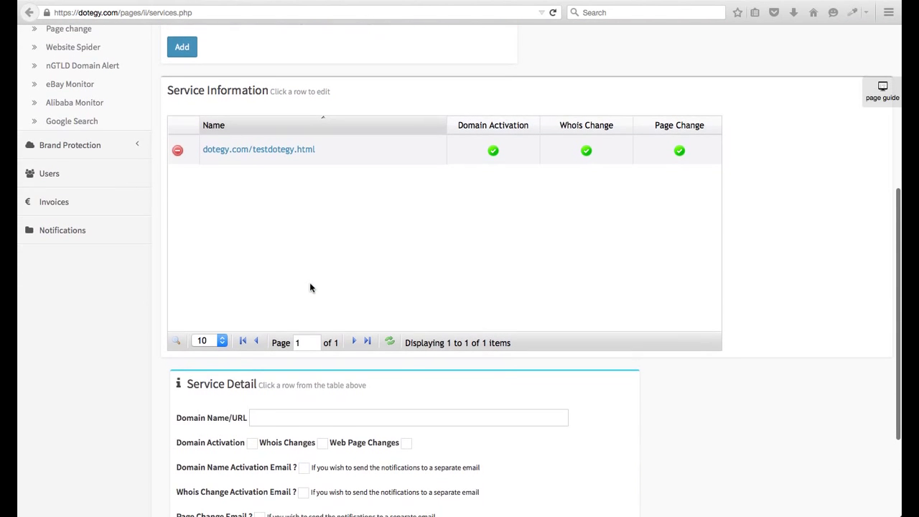
pyautogui.click(239, 150)
pyautogui.scroll(-4, 341, 311)
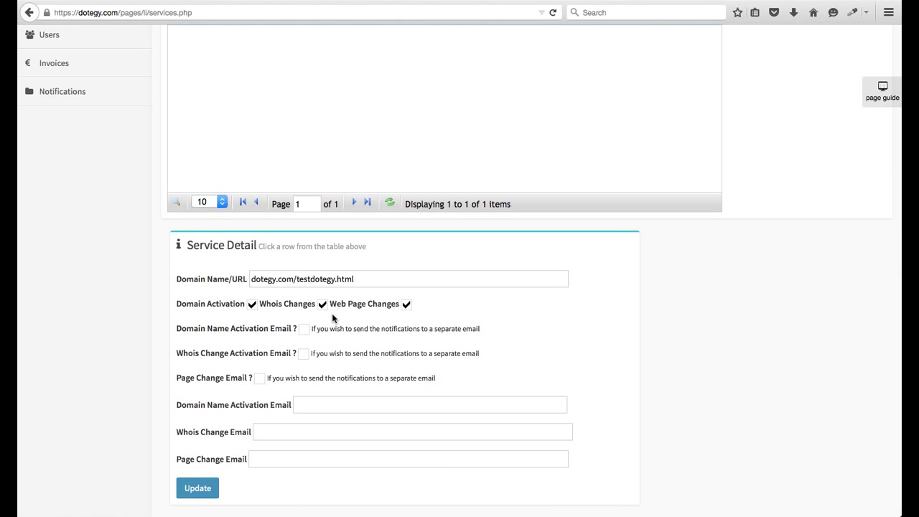
pyautogui.scroll(7, 333, 318)
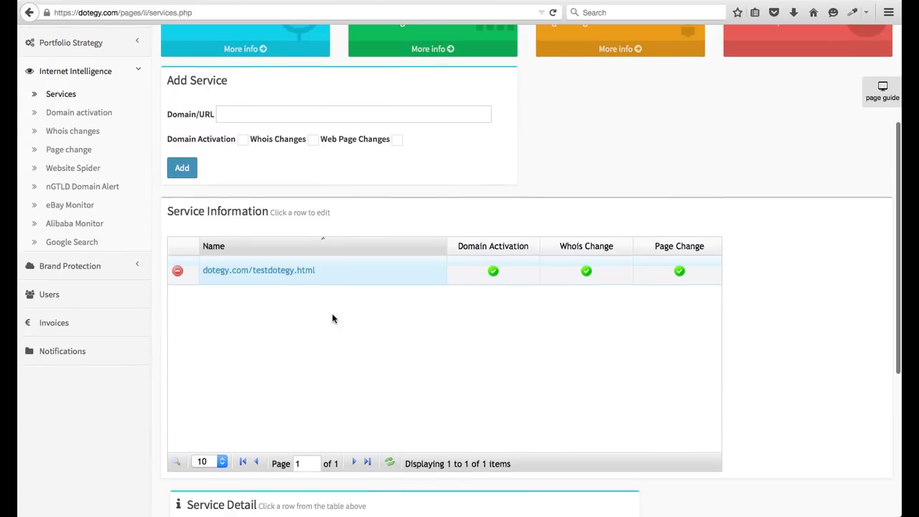
# Open the domain activation monitoring and display the captured website screenshots for dotegy.com on 2015_08_12
pyautogui.click(82, 113)
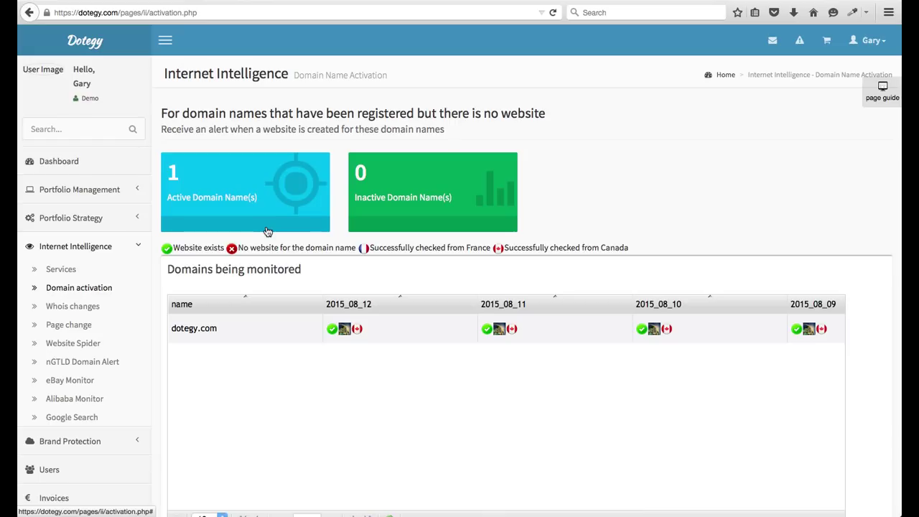
pyautogui.scroll(-3, 266, 231)
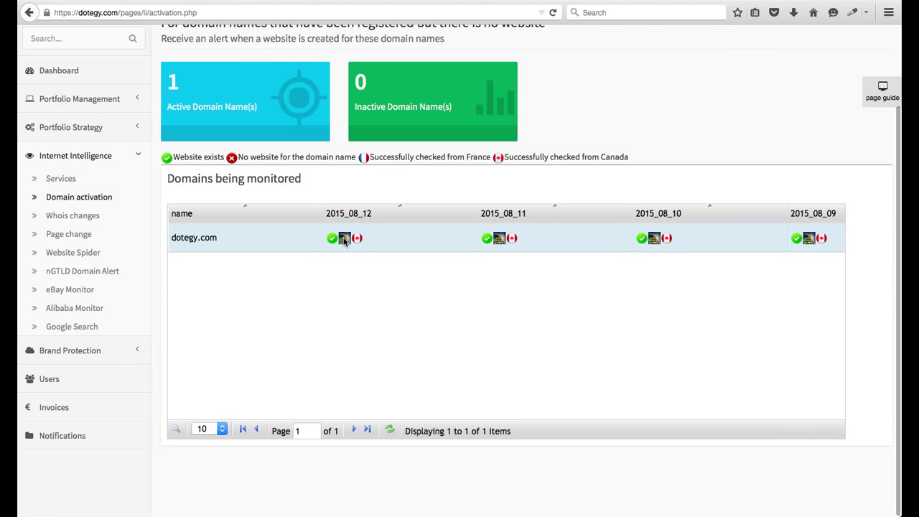
pyautogui.moveTo(345, 240)
pyautogui.scroll(-4, 343, 242)
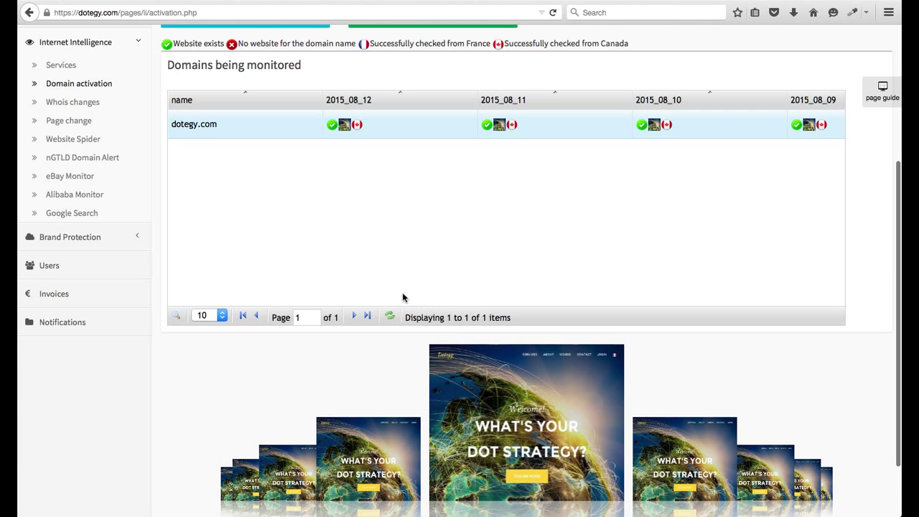
pyautogui.scroll(5, 400, 297)
# Open the whois change monitoring and examine the daily capture status for dotegy.com
pyautogui.click(84, 310)
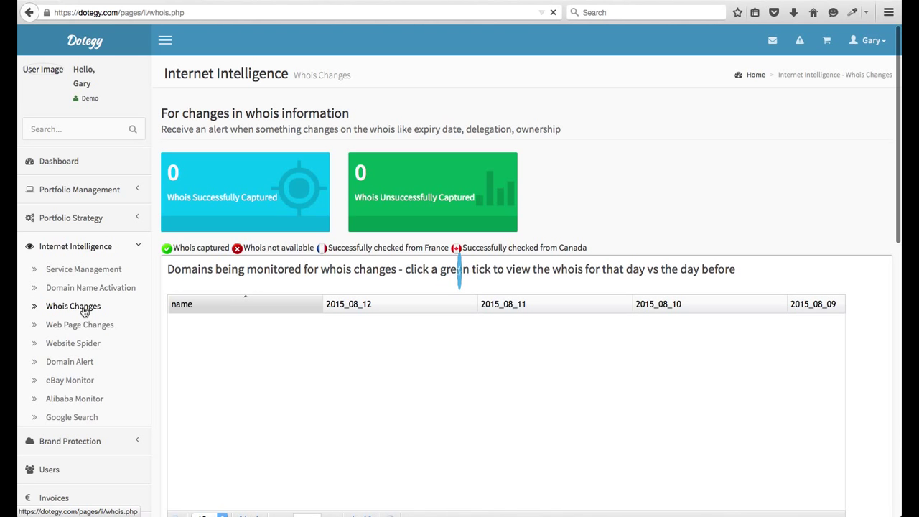
pyautogui.scroll(-3, 170, 314)
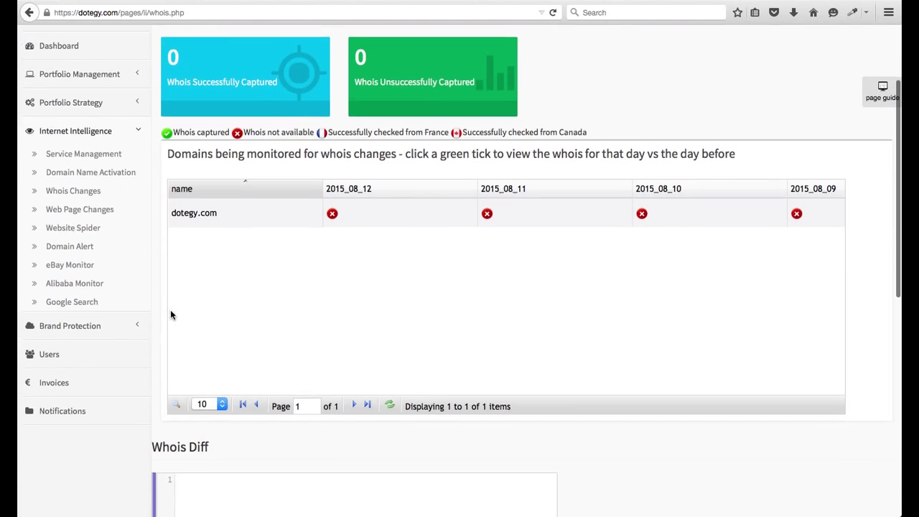
pyautogui.scroll(1, 170, 314)
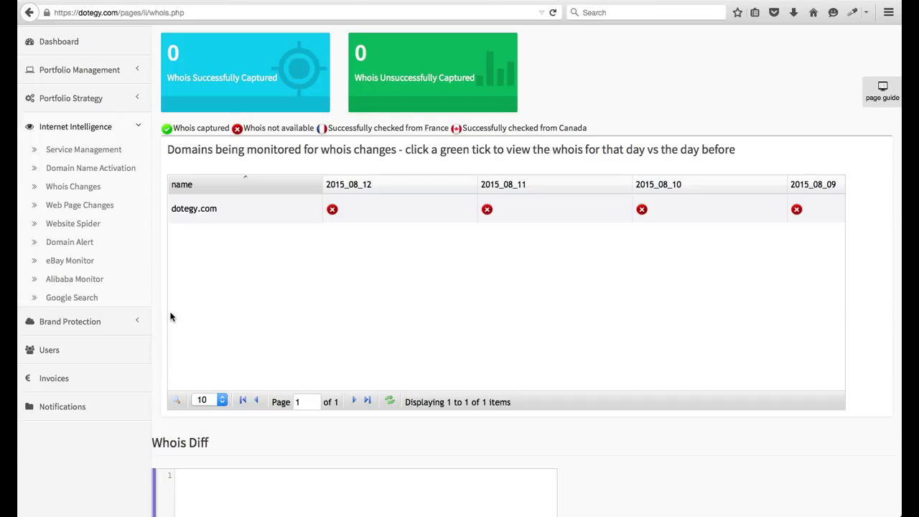
# Open the page change monitoring and examine the 2015_08_12 change detail for dotegy.com/testdotegy.html
pyautogui.click(86, 206)
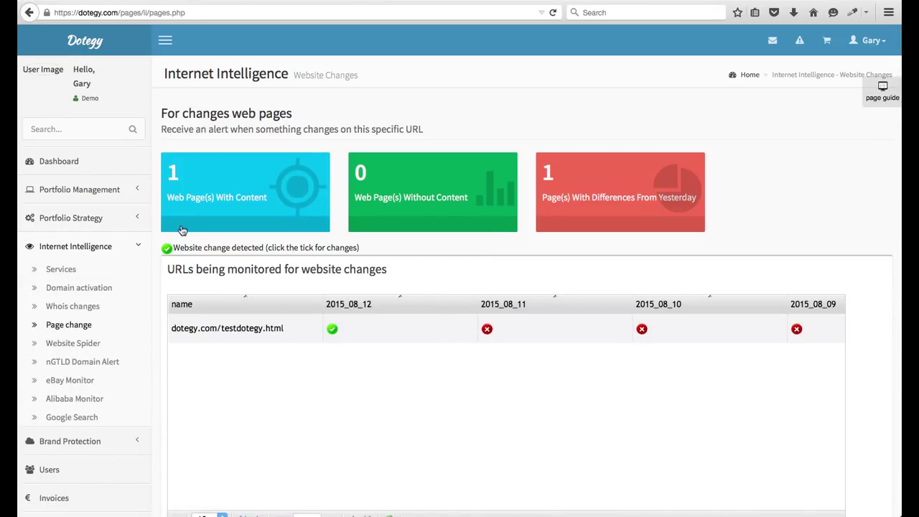
pyautogui.scroll(-3, 177, 229)
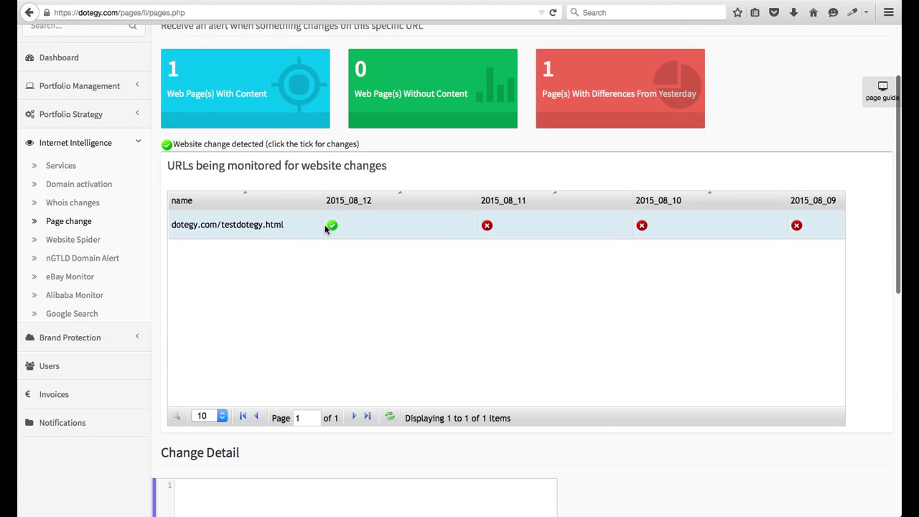
pyautogui.click(332, 227)
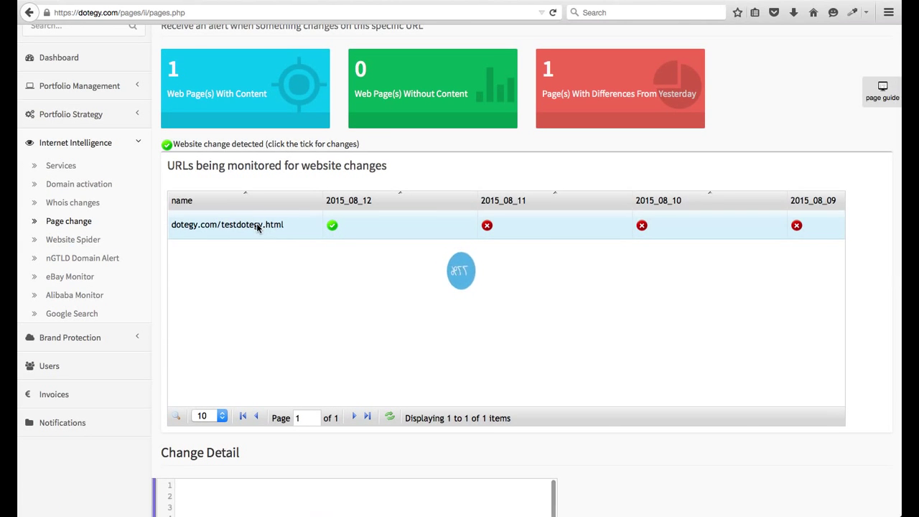
pyautogui.scroll(-6, 356, 262)
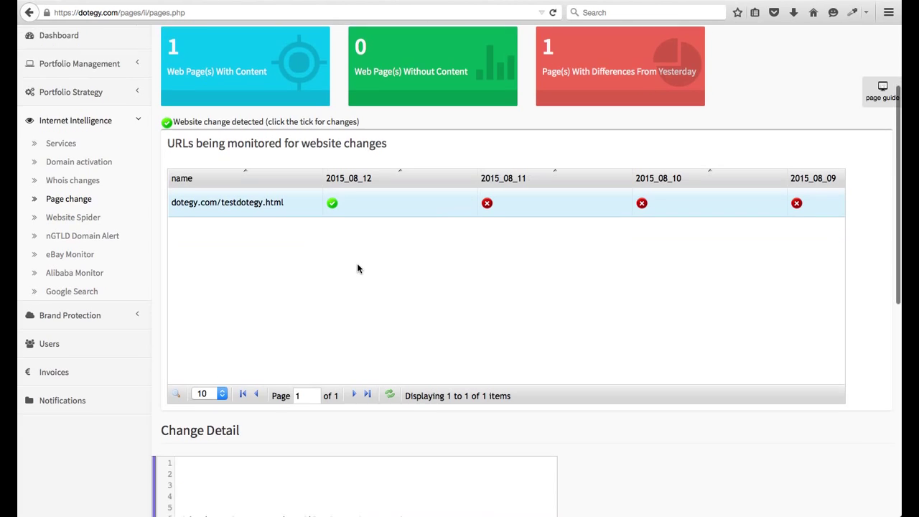
pyautogui.scroll(-3, 340, 265)
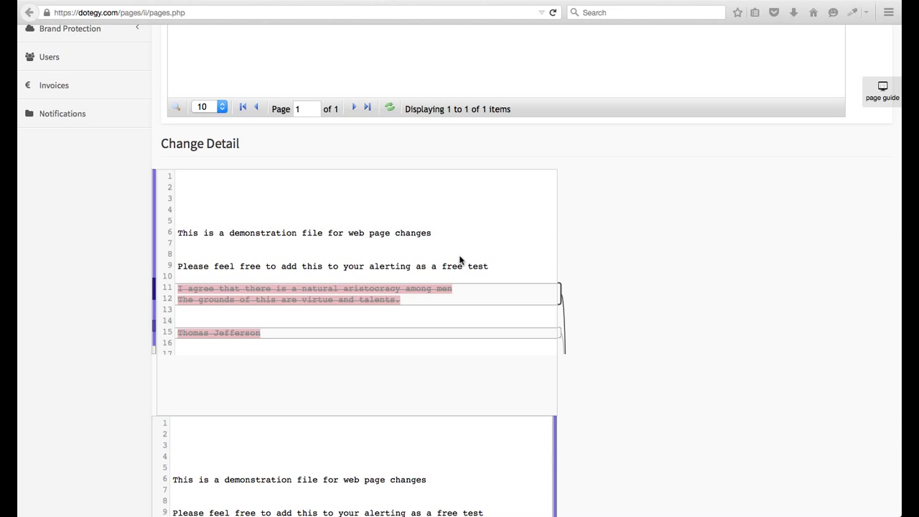
pyautogui.scroll(4, 460, 259)
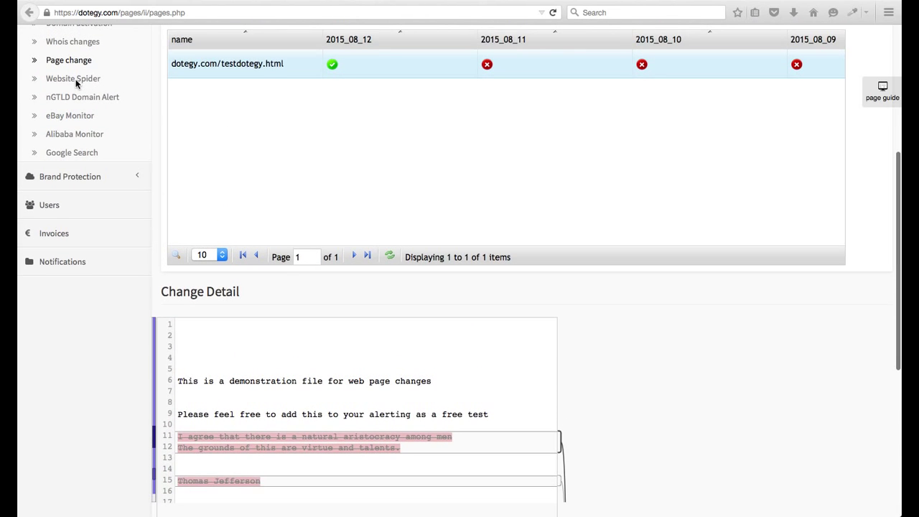
# Open the Website Spider and enter dotegy.com as the main URL to crawl
pyautogui.click(64, 83)
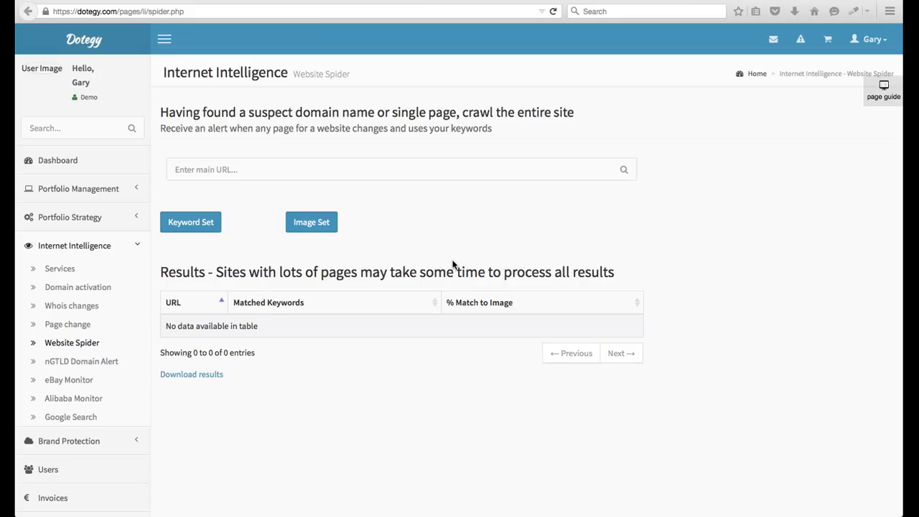
pyautogui.click(205, 169)
pyautogui.write('dotegy.com')
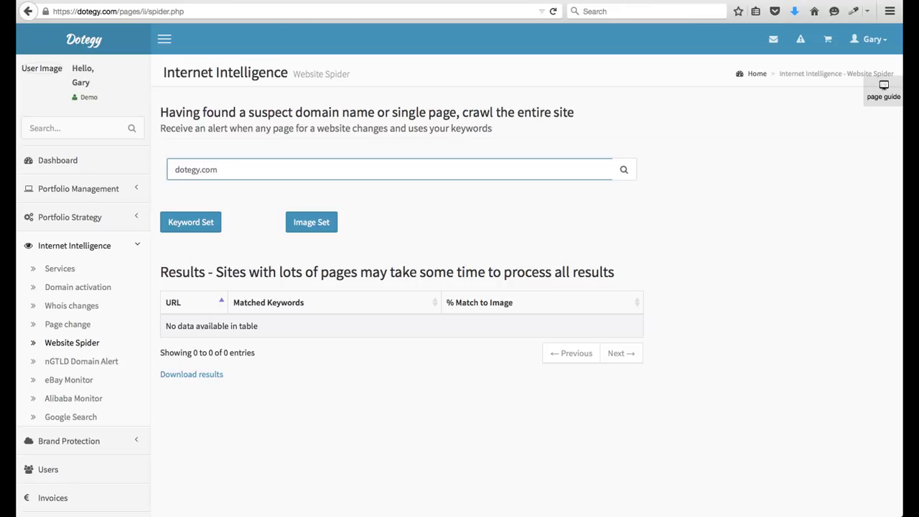
# Crawl the site using the Domains and Dotegy keyword set and the Dotegy Image, and review the matched pages
pyautogui.click(193, 221)
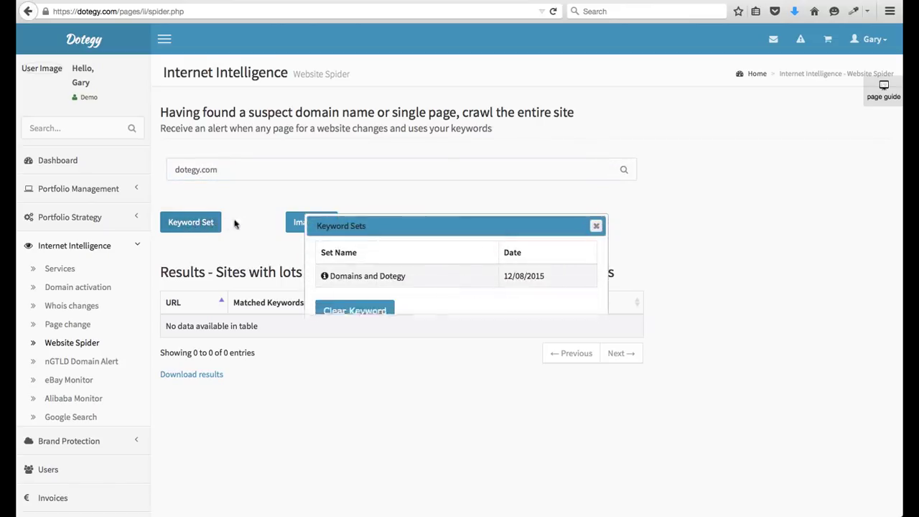
pyautogui.click(366, 275)
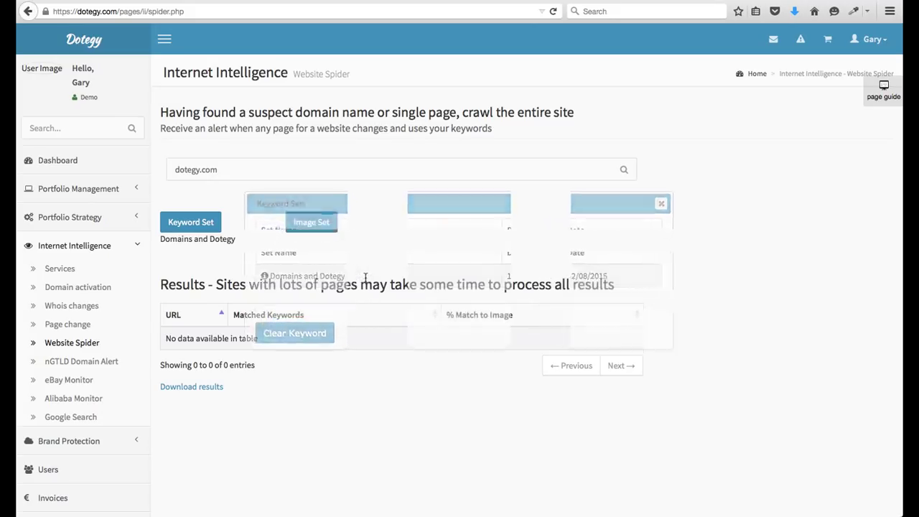
pyautogui.click(310, 222)
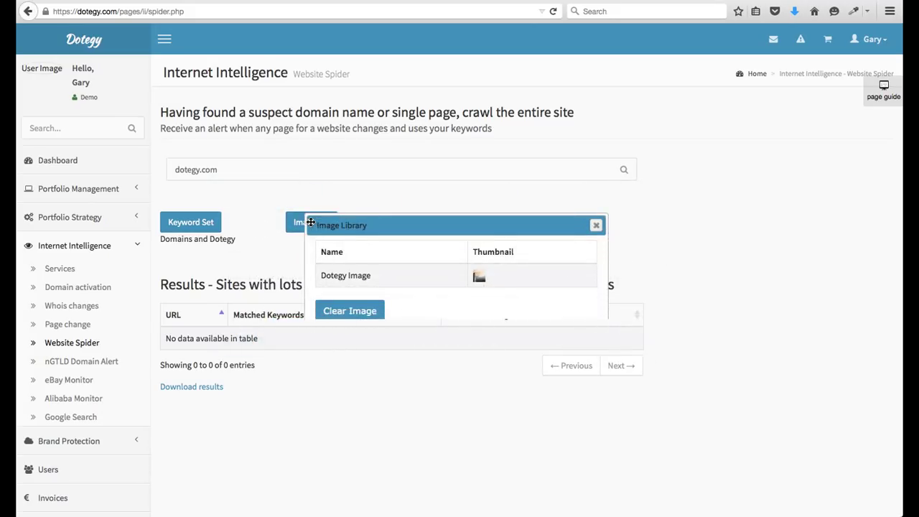
pyautogui.click(351, 276)
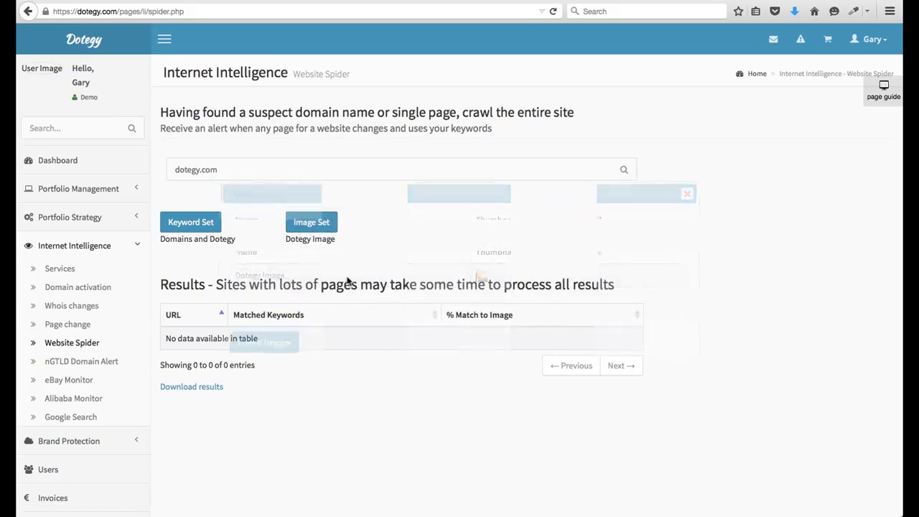
pyautogui.click(625, 172)
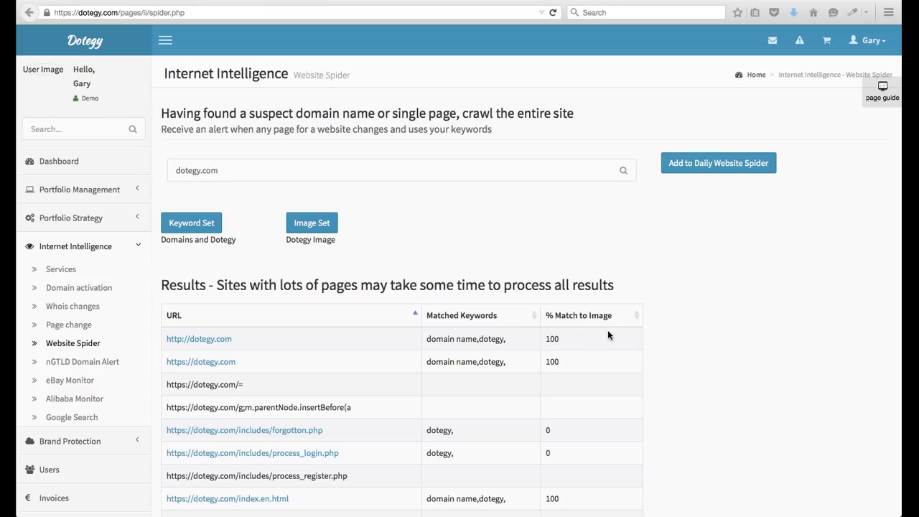
pyautogui.scroll(-3, 420, 361)
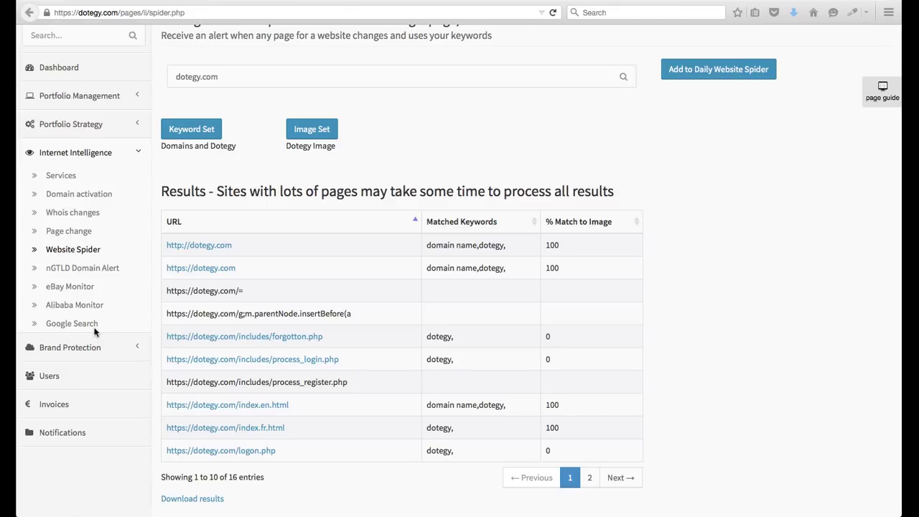
# Open the nGTLD Domain Alert and scan the new gTLDs for the string "dior"
pyautogui.click(67, 274)
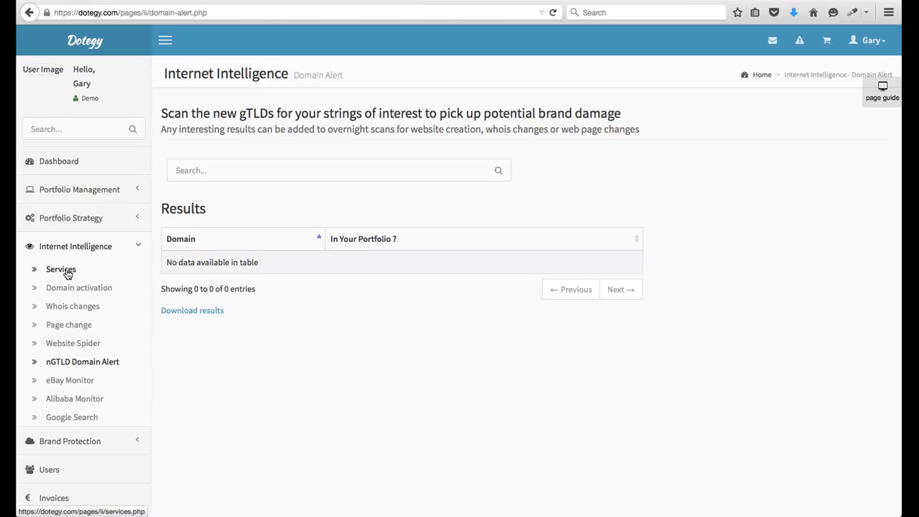
pyautogui.click(190, 169)
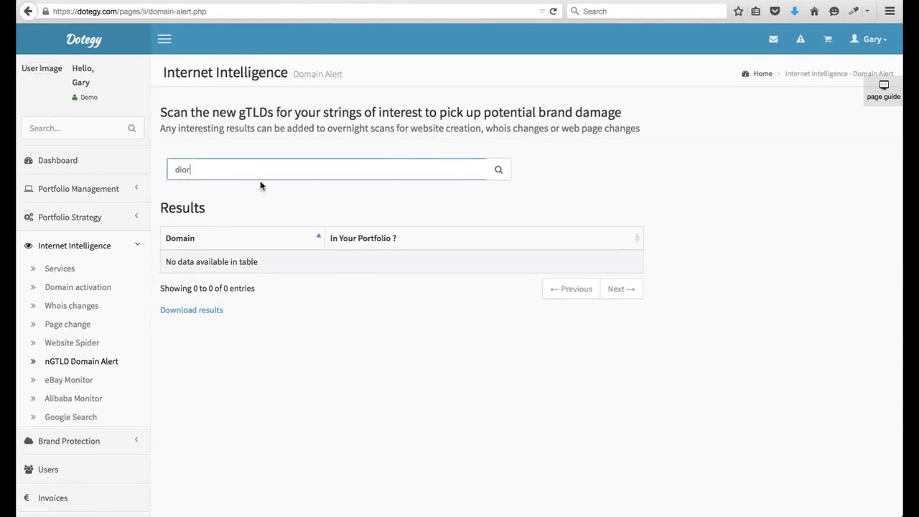
pyautogui.click(498, 170)
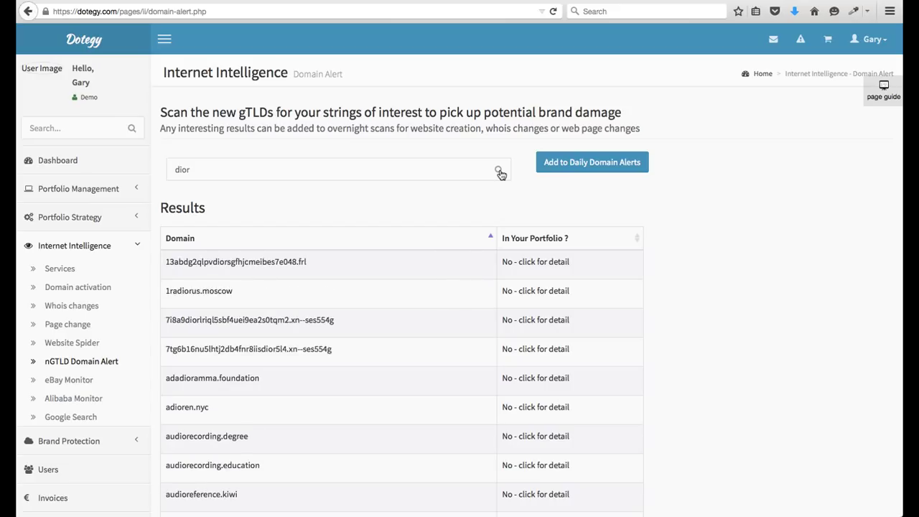
pyautogui.scroll(-2, 501, 199)
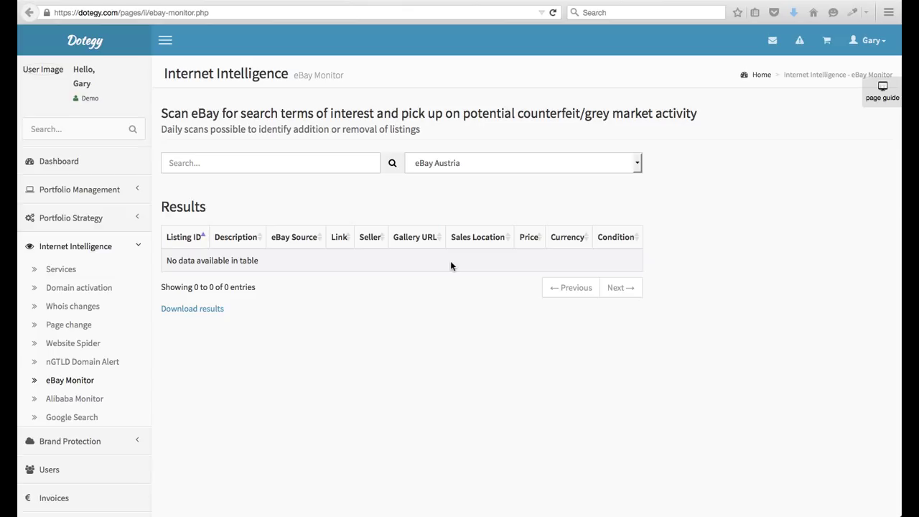
# Check the available eBay marketplaces in the eBay Monitor, then search eBay Austria for "dior perfume"
pyautogui.click(624, 165)
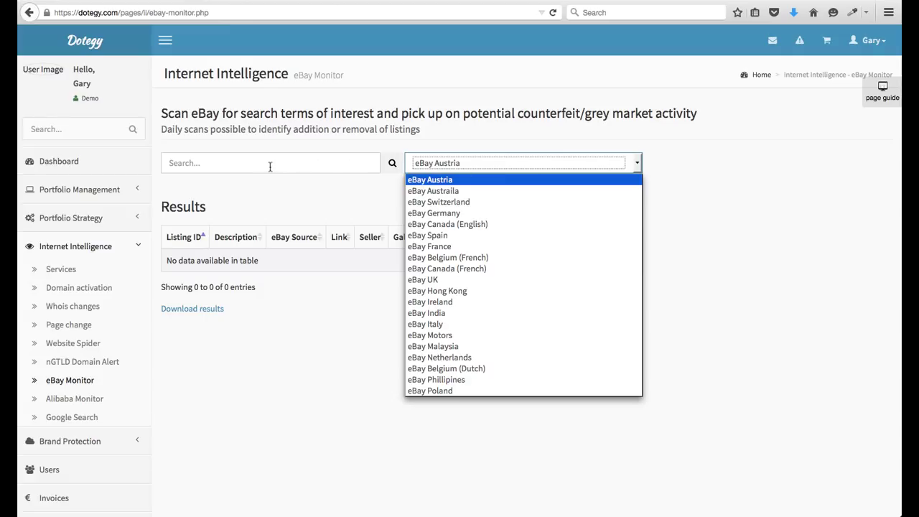
pyautogui.click(269, 165)
pyautogui.click(270, 165)
pyautogui.write('dio')
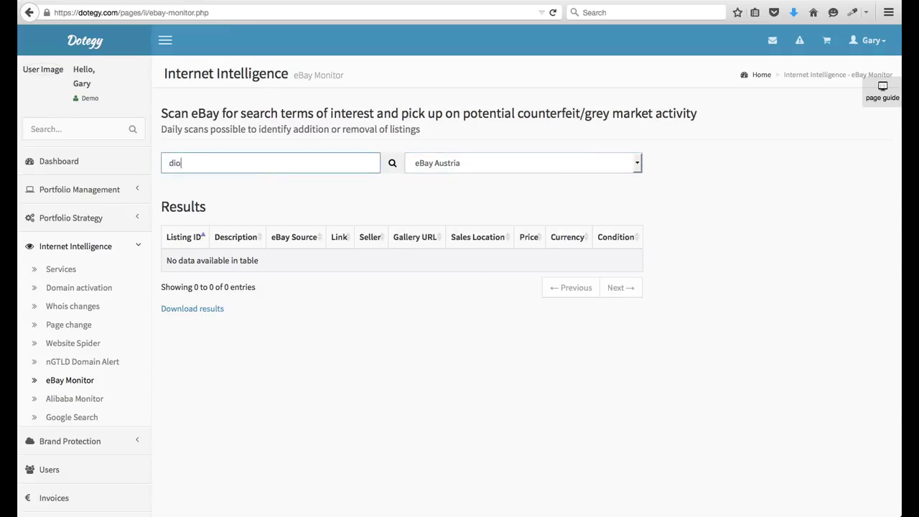
pyautogui.write('r perfume')
pyautogui.click(394, 164)
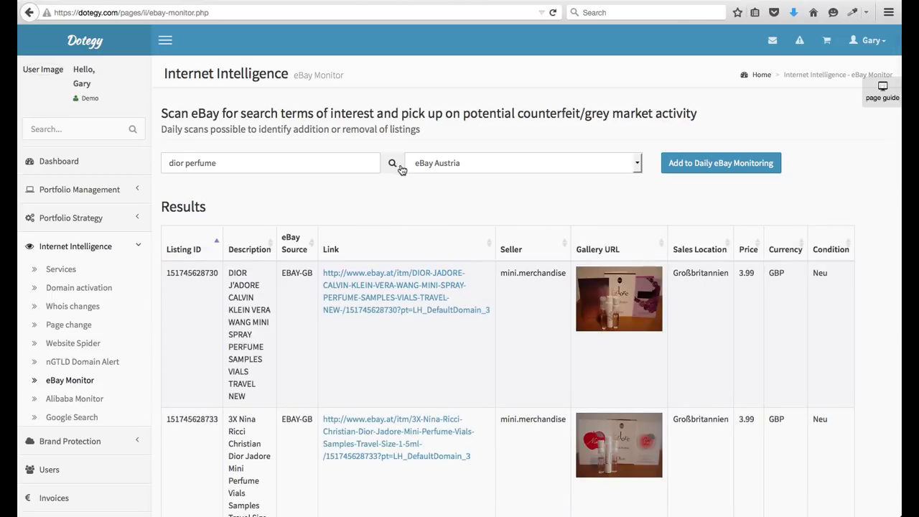
# Review the eBay Austria listings for "dior perfume", including their sellers, images, sales locations and prices
pyautogui.scroll(-15, 408, 188)
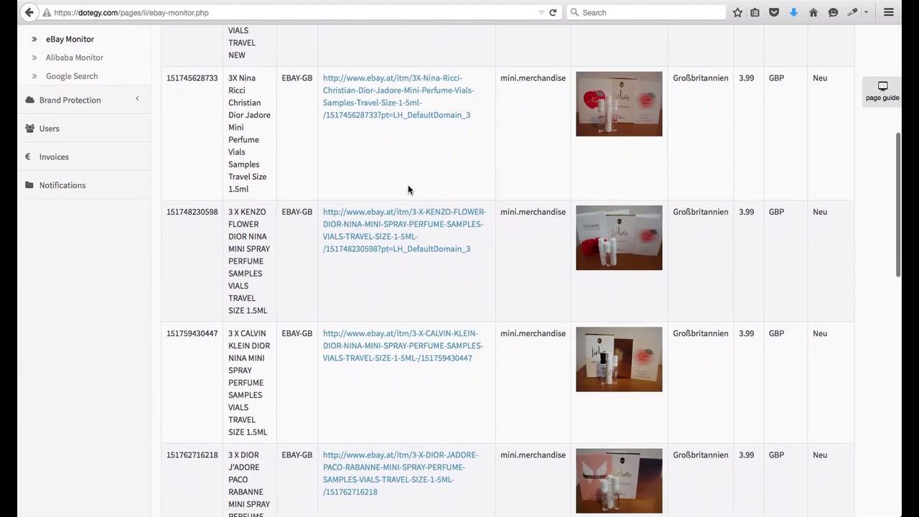
pyautogui.scroll(-8, 408, 189)
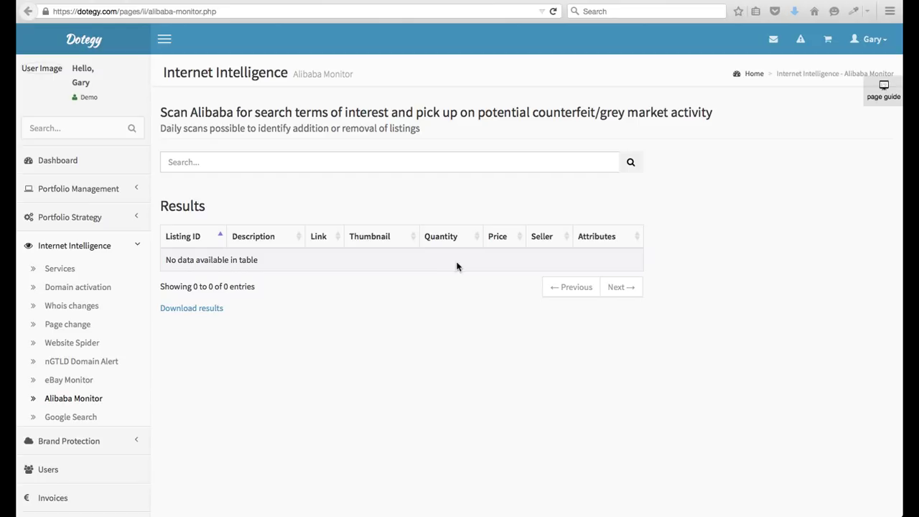
# Scan Alibaba for "christian dior" and look through the first page of listings
pyautogui.click(191, 160)
pyautogui.write('c')
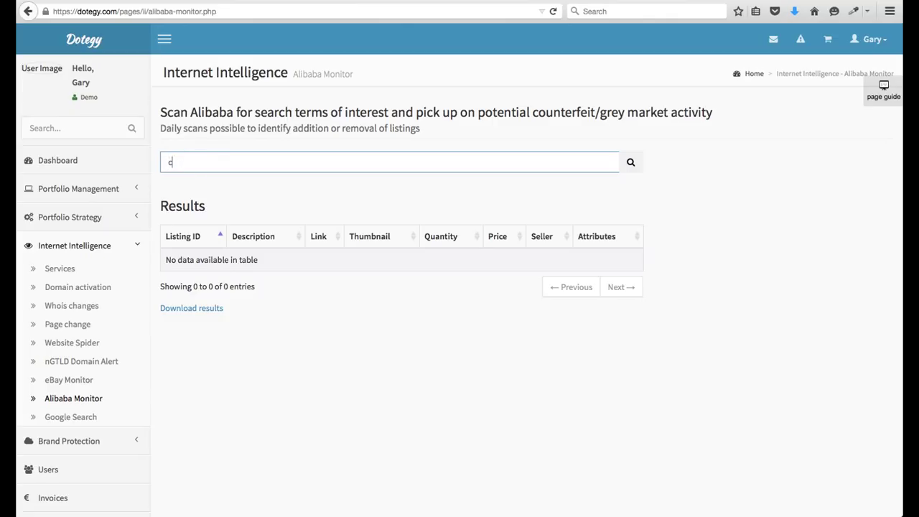
pyautogui.write('hristian dior')
pyautogui.click(632, 164)
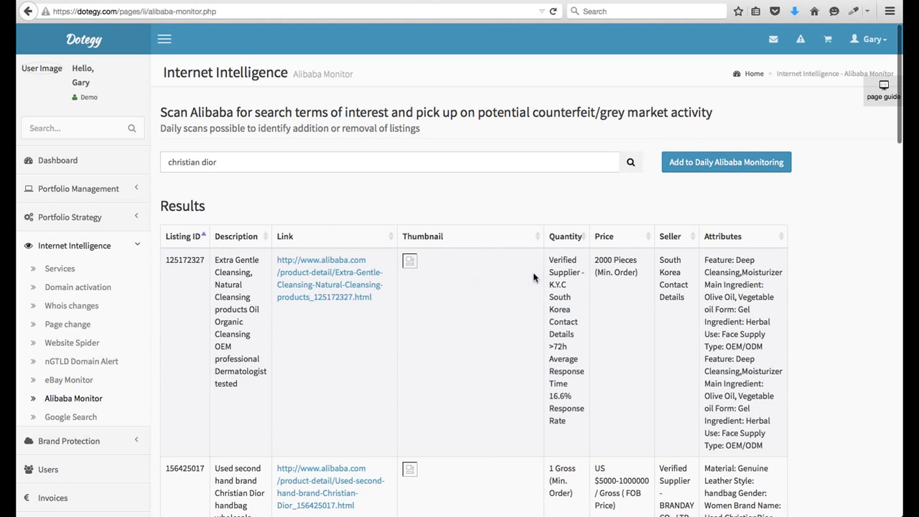
pyautogui.scroll(-15, 534, 277)
pyautogui.scroll(-5, 533, 277)
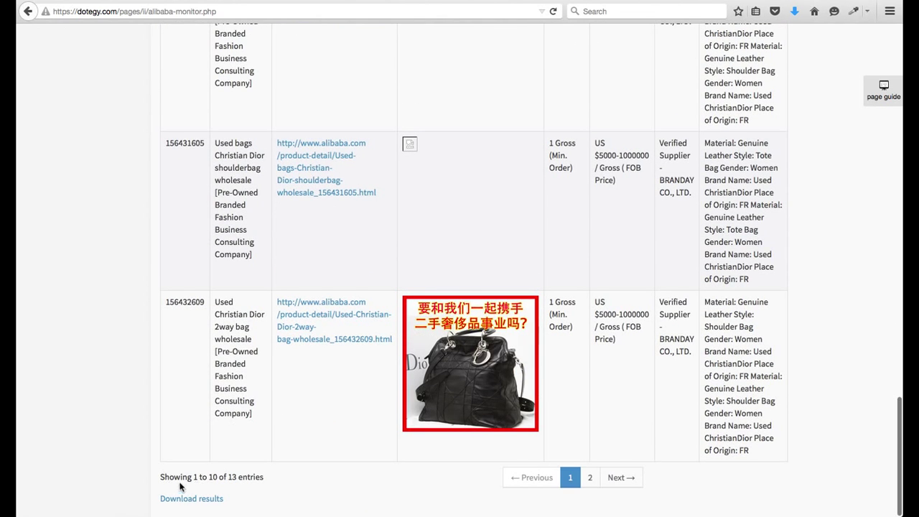
pyautogui.scroll(5, 455, 261)
pyautogui.scroll(10, 457, 261)
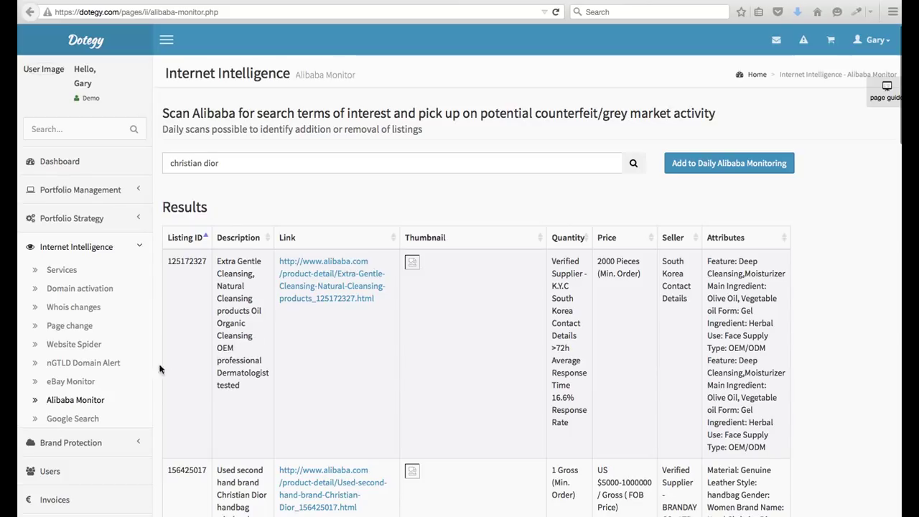
# Open Google Search, search the Worldwide Google listings for "cheap dior", and start analysing the allbeauty.com result
pyautogui.click(82, 419)
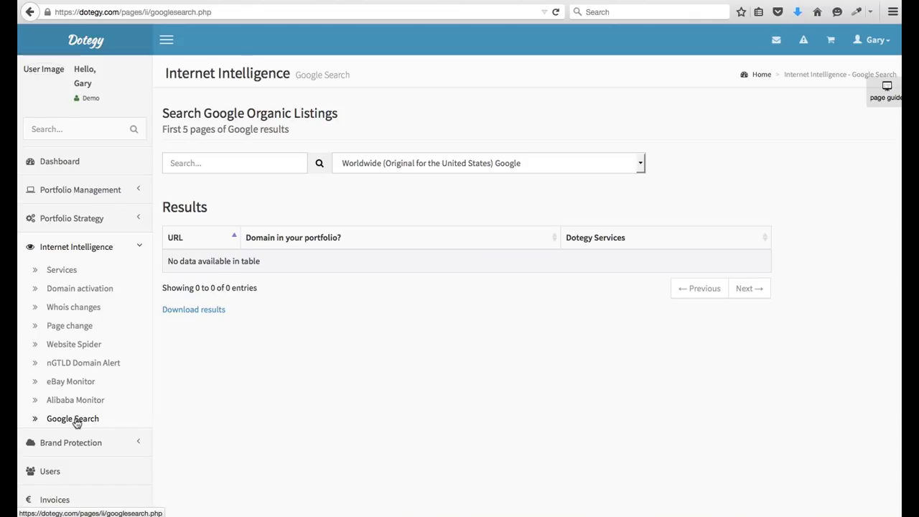
pyautogui.click(601, 169)
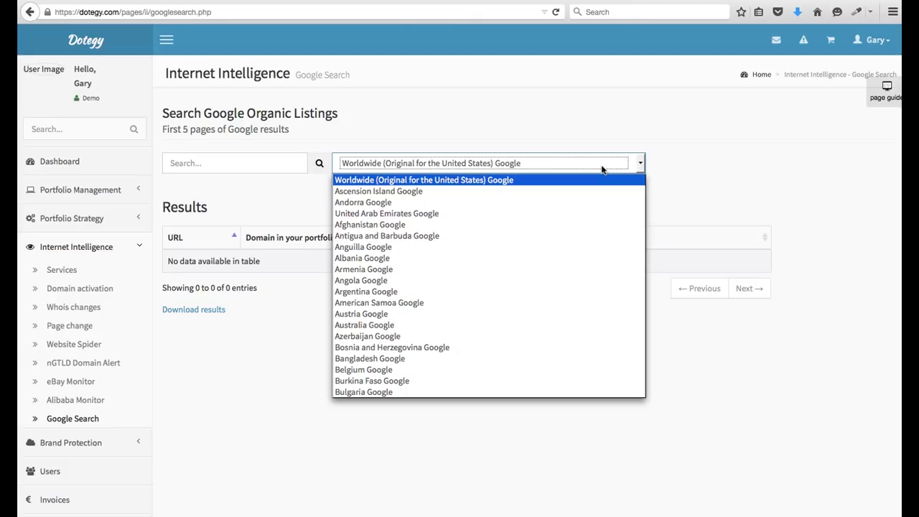
pyautogui.click(212, 163)
pyautogui.write('cheap dior')
pyautogui.click(322, 164)
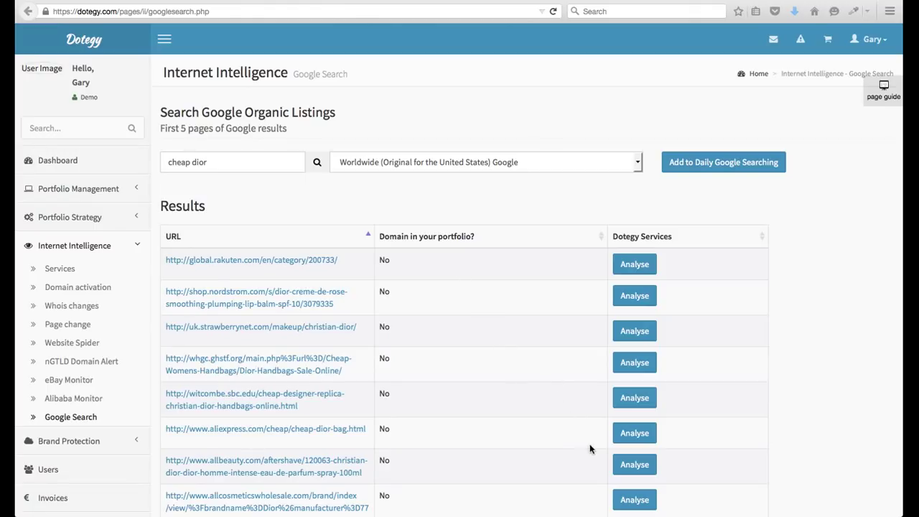
pyautogui.click(634, 464)
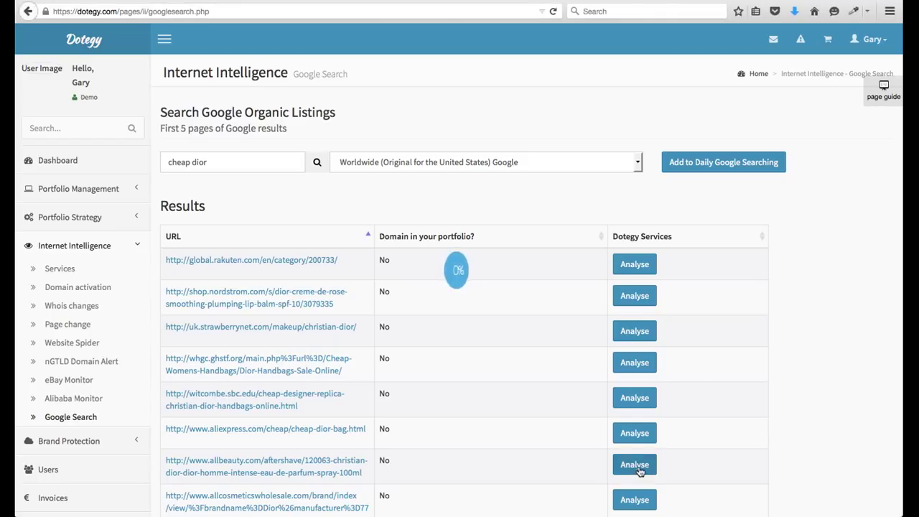